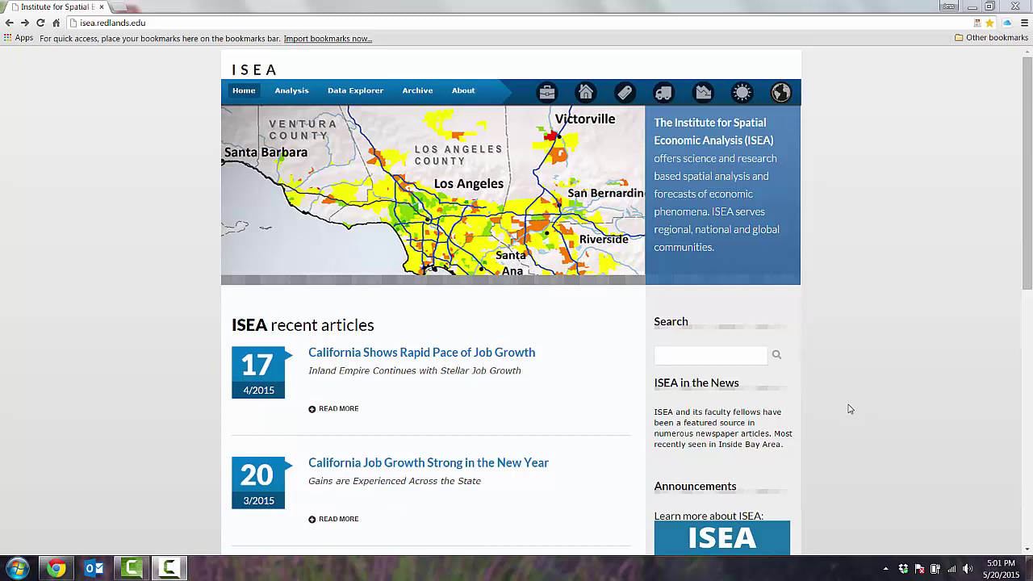
- Open the Data Explorer map from the ISEA home page
left_click(301, 26)
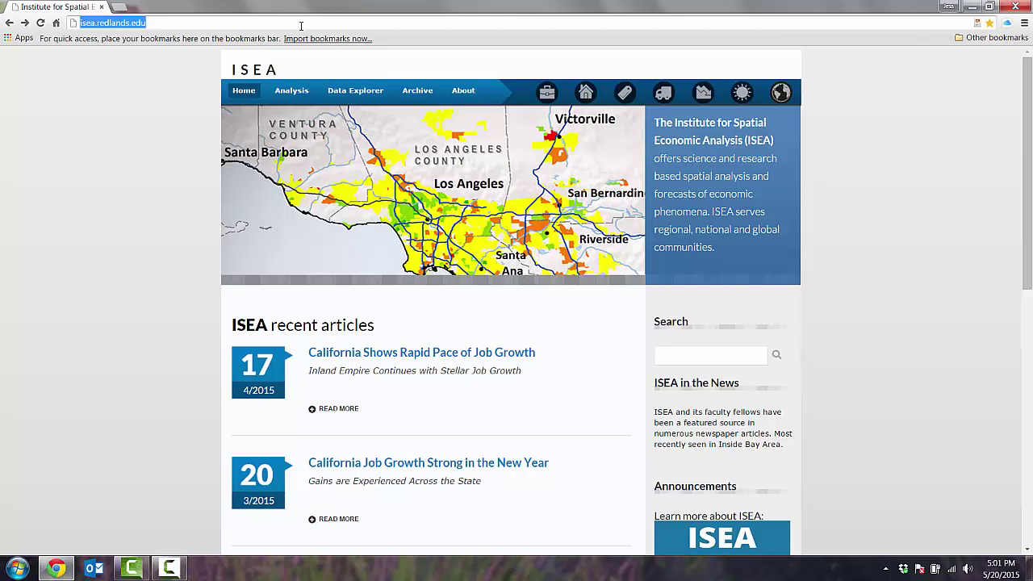
left_click(164, 143)
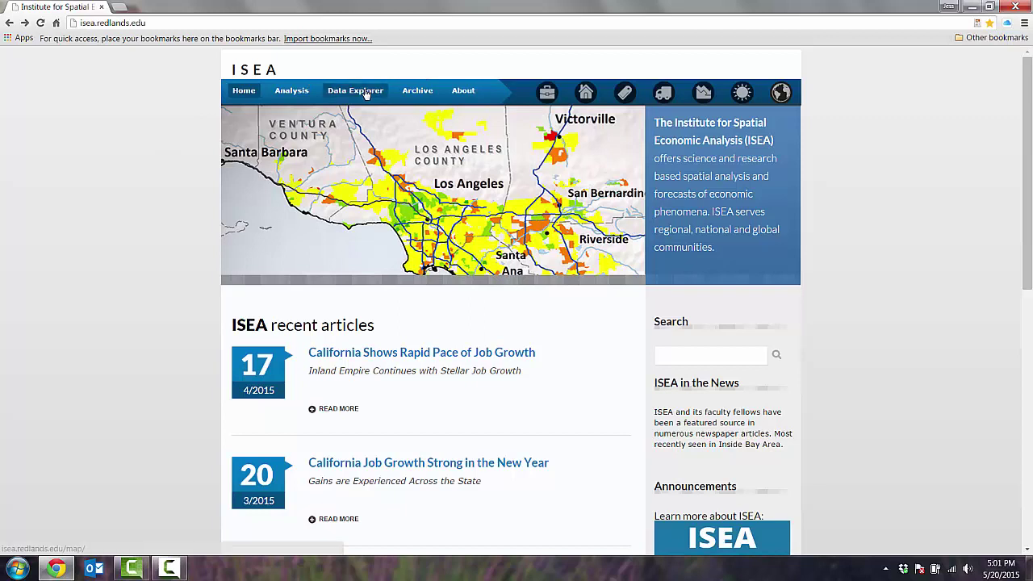
left_click(366, 94)
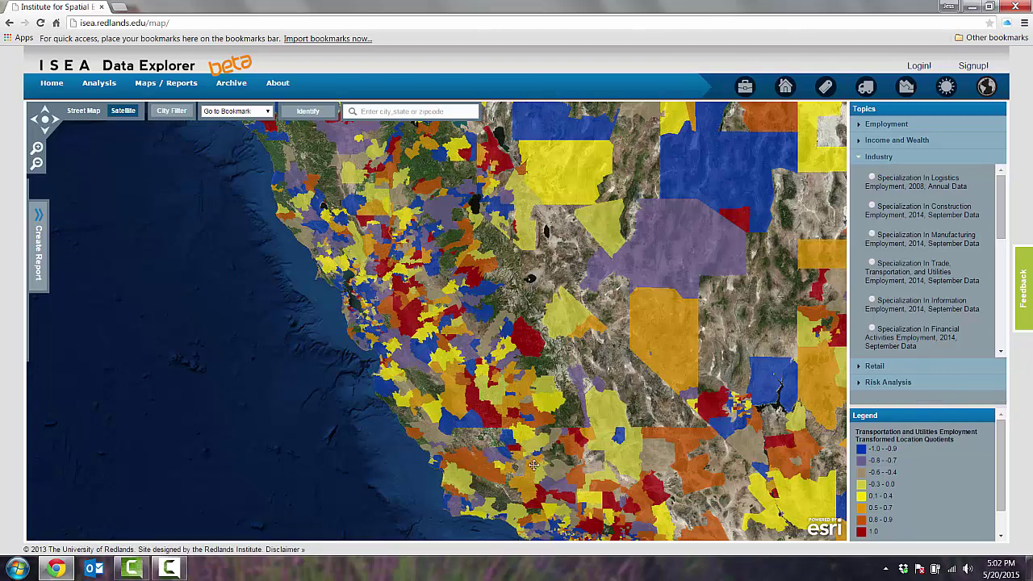
- Explore the transportation and utilities employment map at different scales, from California across the western states to the whole country
scroll(534, 465, "up", 1)
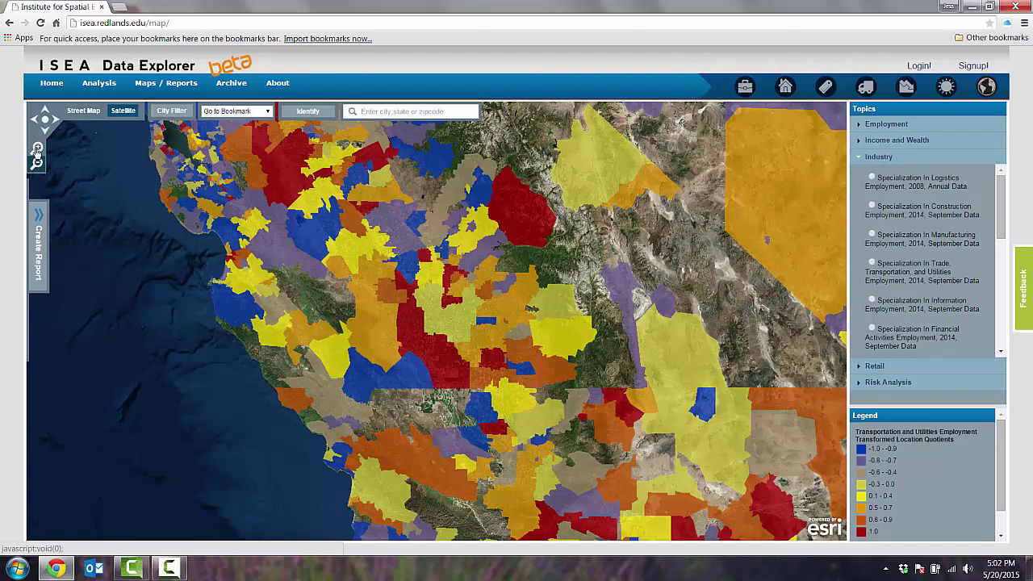
left_click(36, 150)
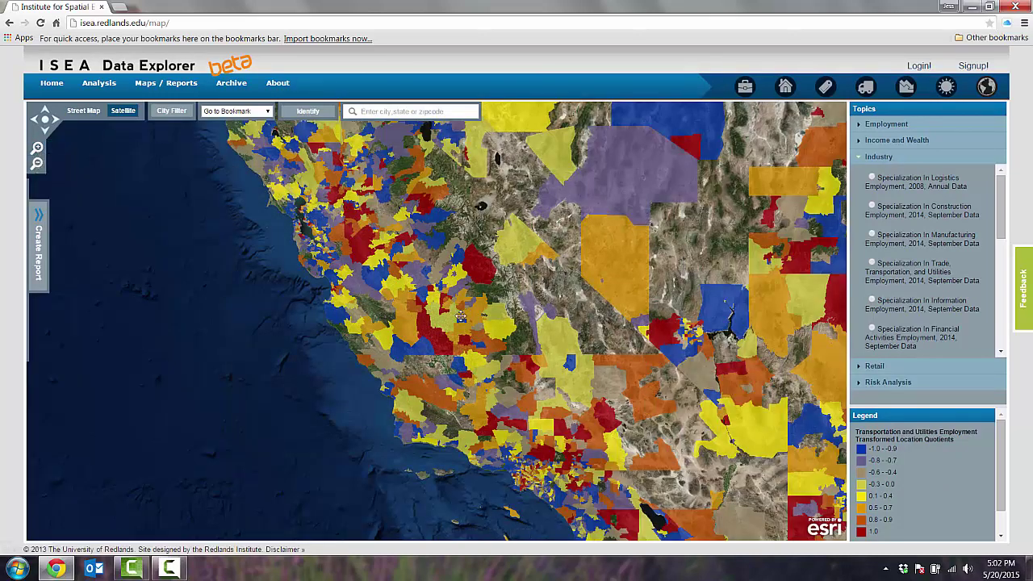
left_click_drag(322, 180, 258, 121)
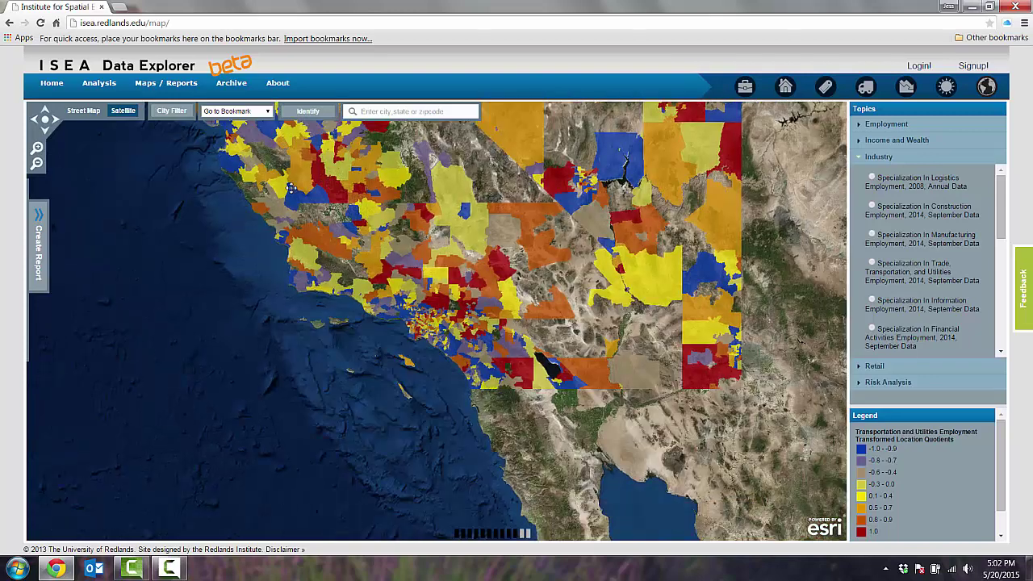
left_click_drag(355, 274, 290, 188)
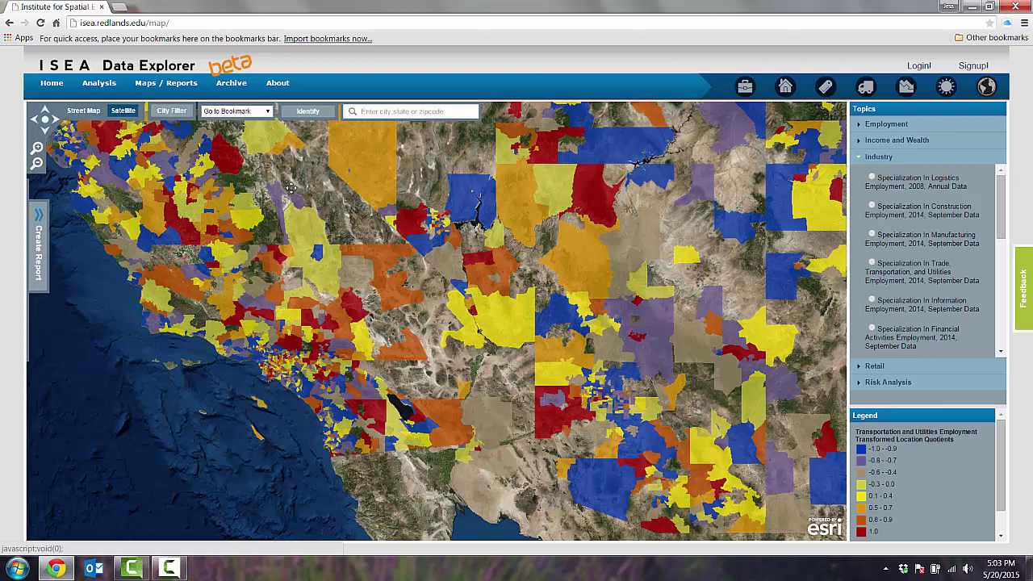
key("Up")
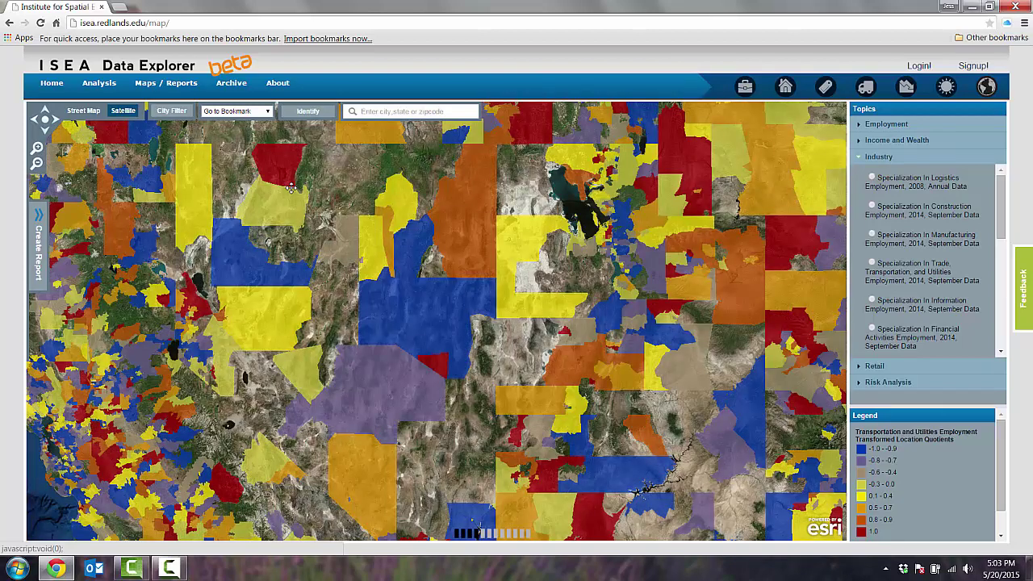
key("Left")
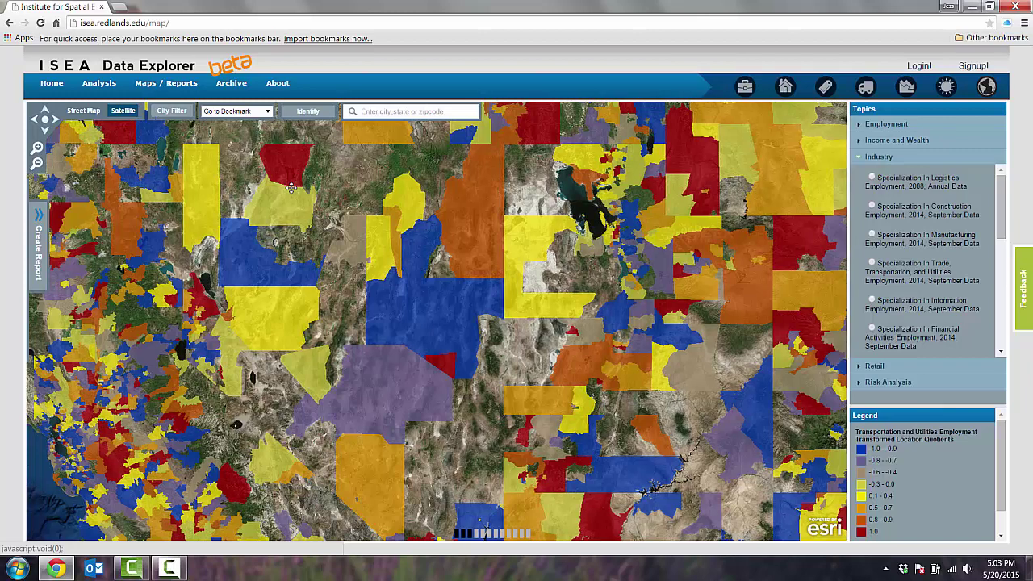
key("Left")
key("Left")
key("Left")
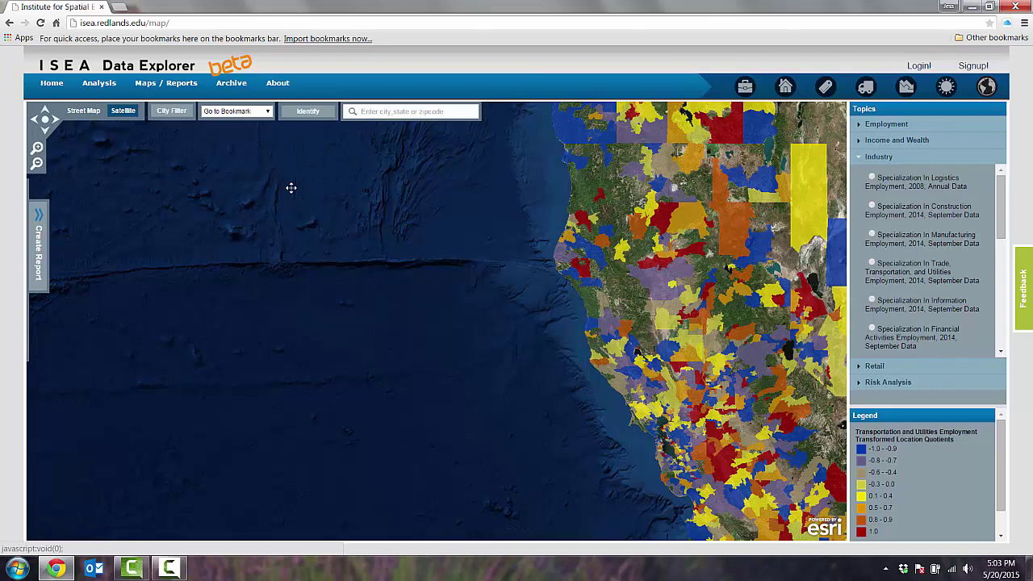
scroll(291, 188, "down", 3)
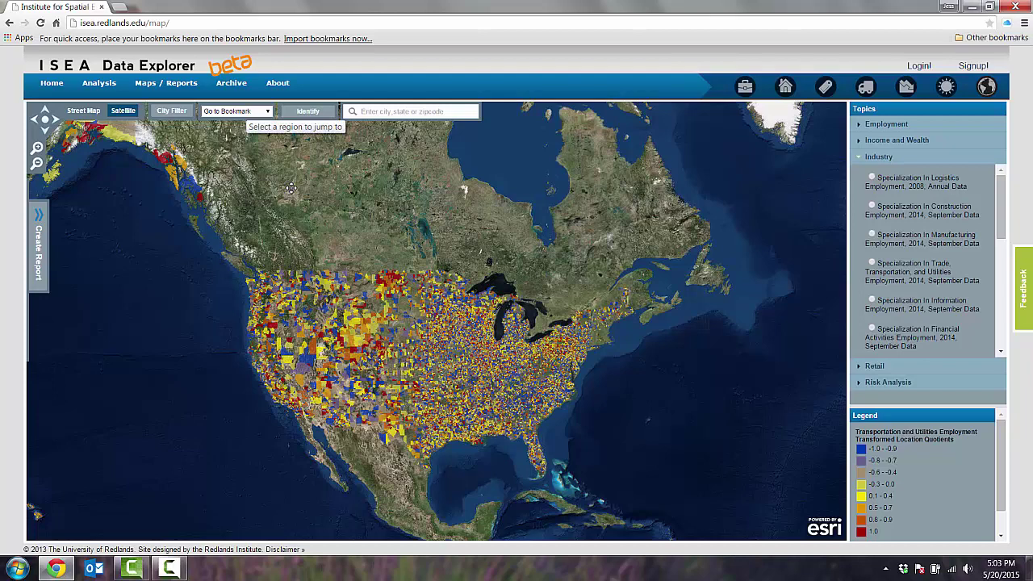
- Jump to the Los Angeles County bookmark, identify the zip code areas at Palos Verdes and close the results
left_click(236, 111)
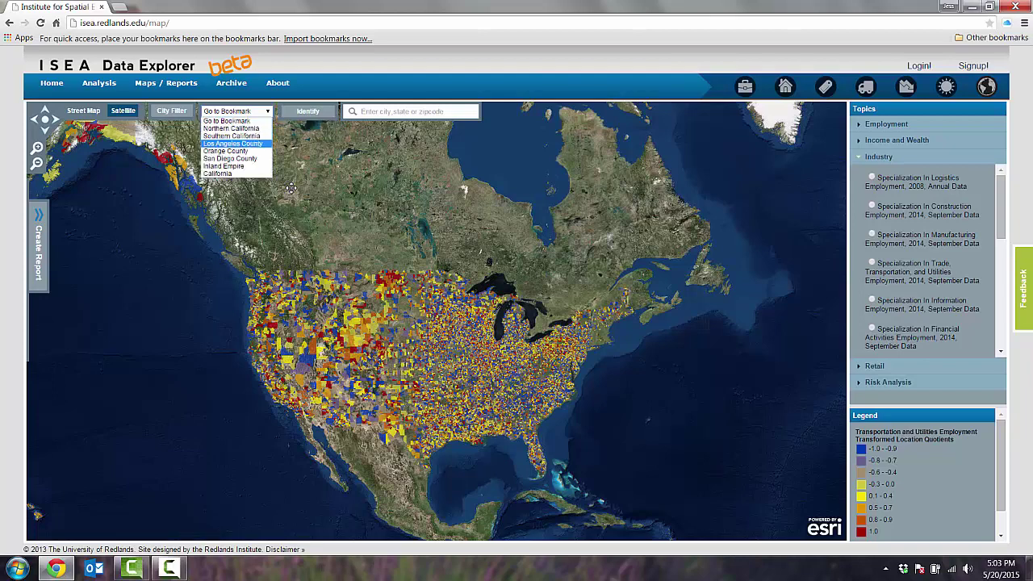
left_click(291, 188)
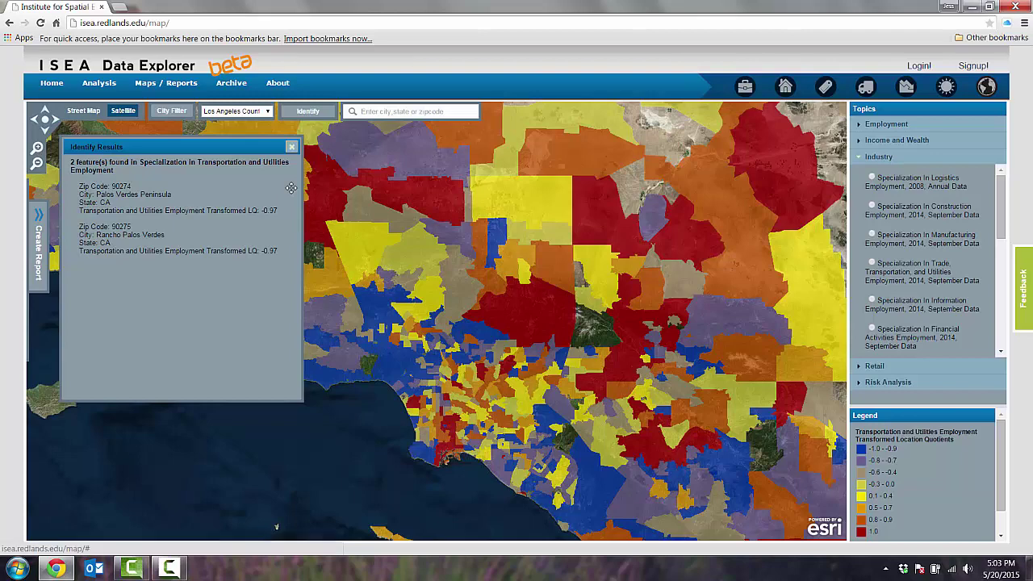
left_click(291, 147)
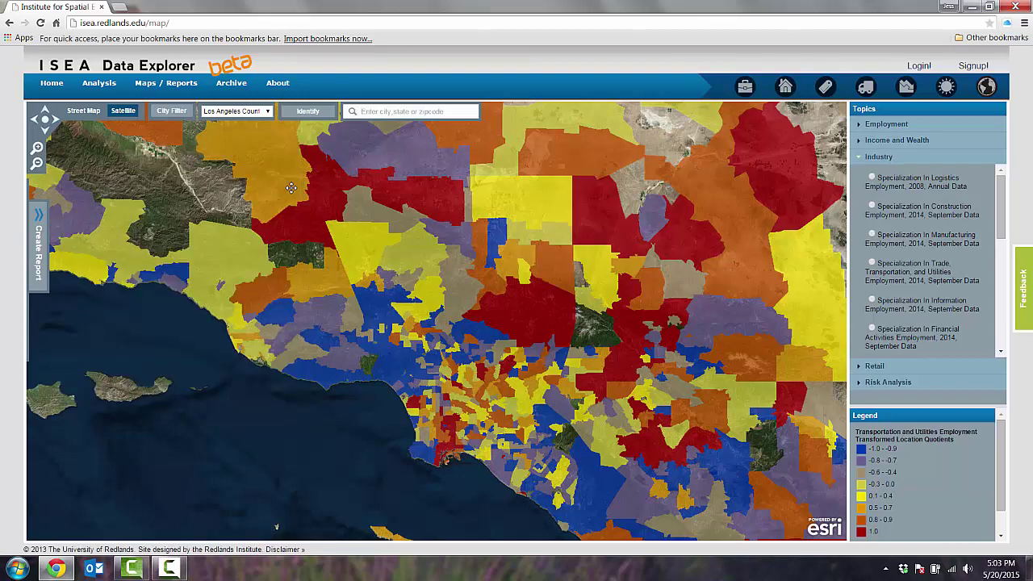
- Locate zip code 92373 on the map and switch the base map to Street Map
type("92373")
key("Return")
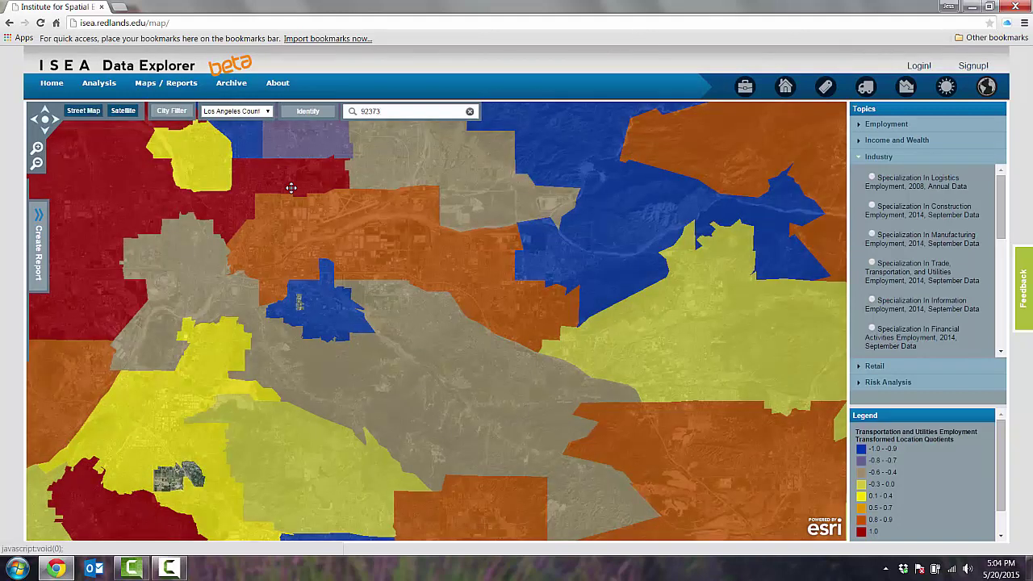
left_click(83, 111)
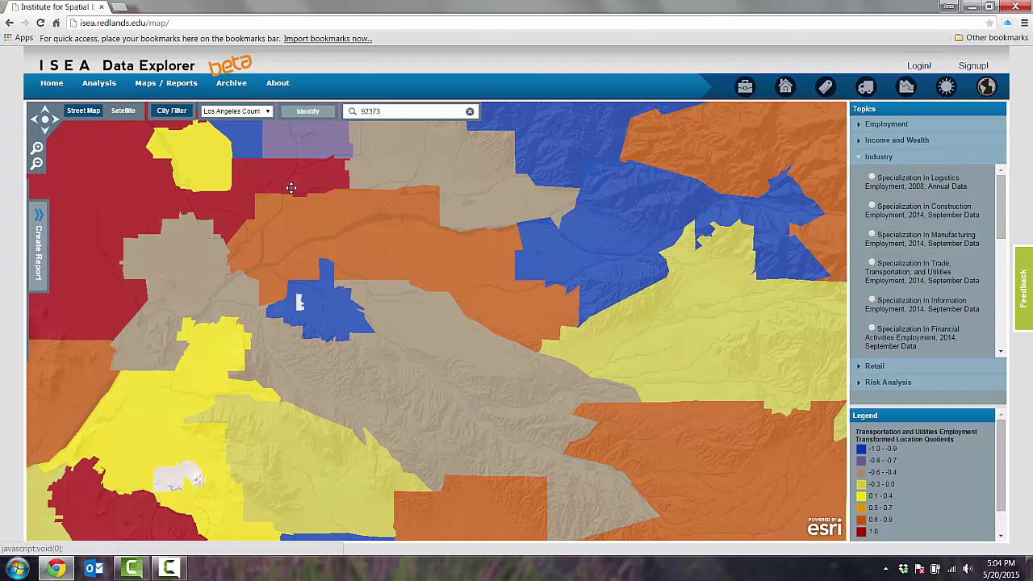
scroll(290, 187, "down", 2)
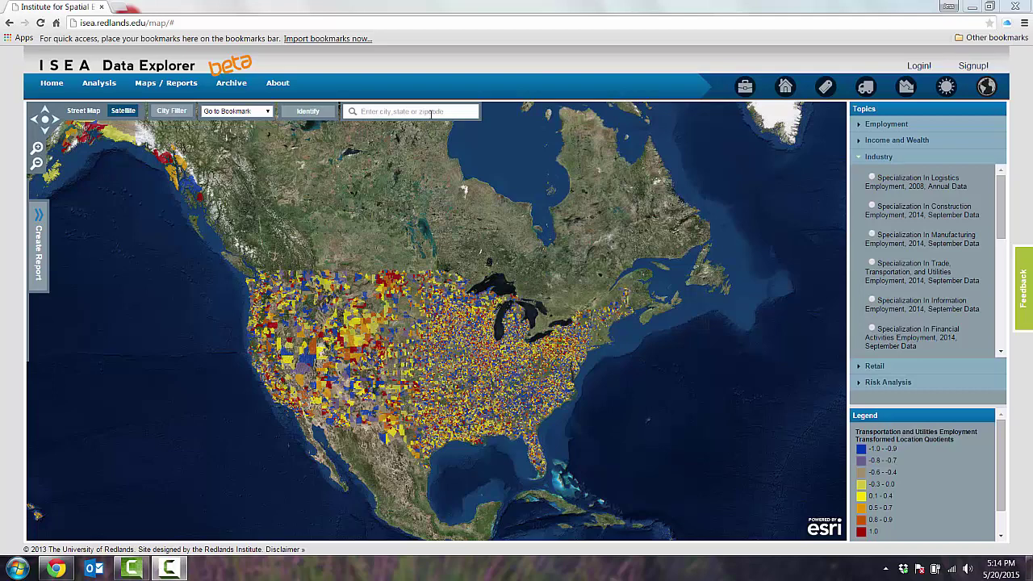
- Search the map for "las vegas, nevada"
left_click(431, 111)
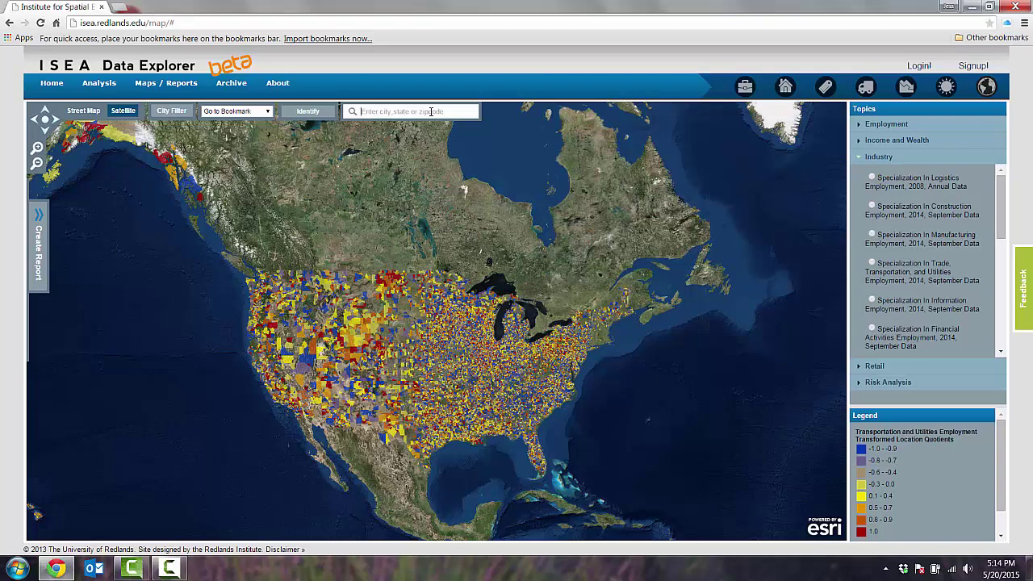
type("las eva")
key("BackSpace")
key("BackSpace")
key("BackSpace")
type("vegas, nevada")
key("Return")
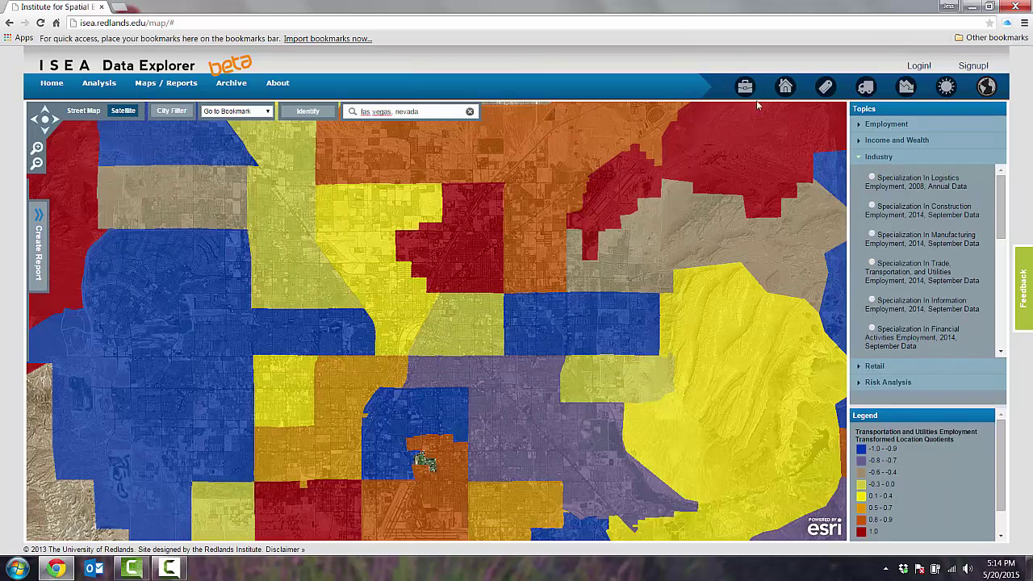
- Show the March 2015 manufacturing employment changes and run the manufacturing employment summary report for an area of zip codes in western Las Vegas
left_click(862, 125)
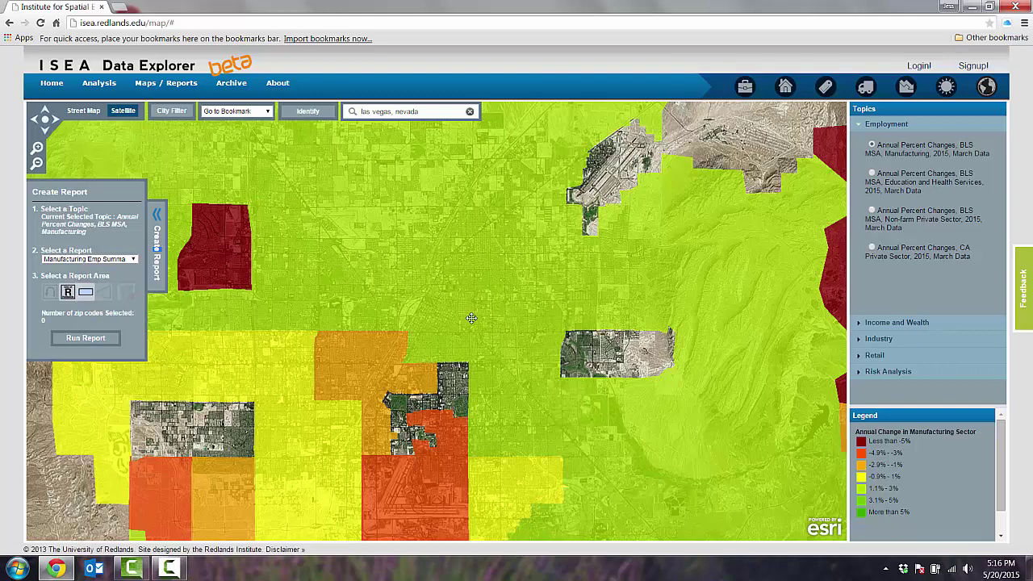
left_click_drag(239, 253, 471, 318)
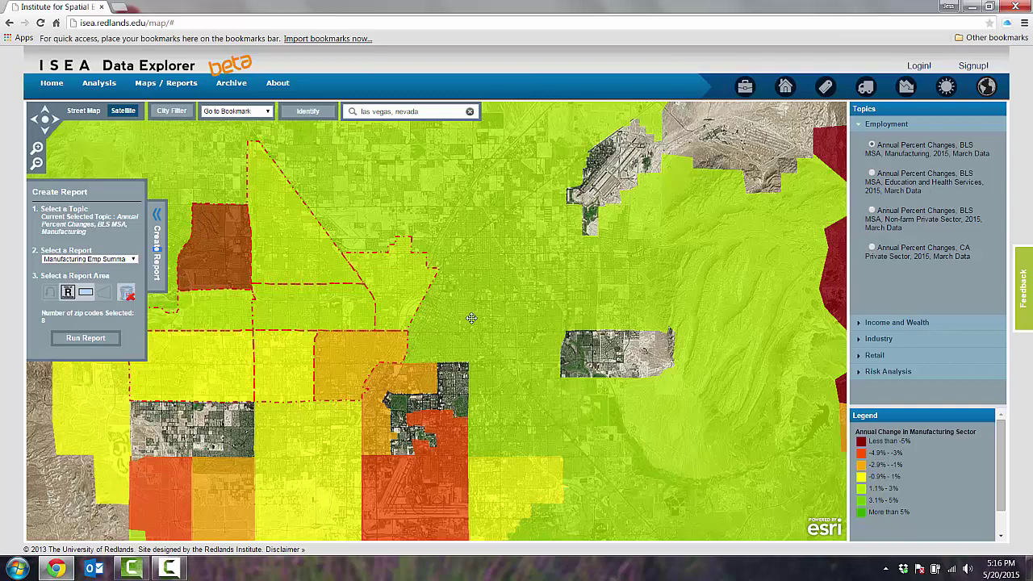
left_click(126, 293)
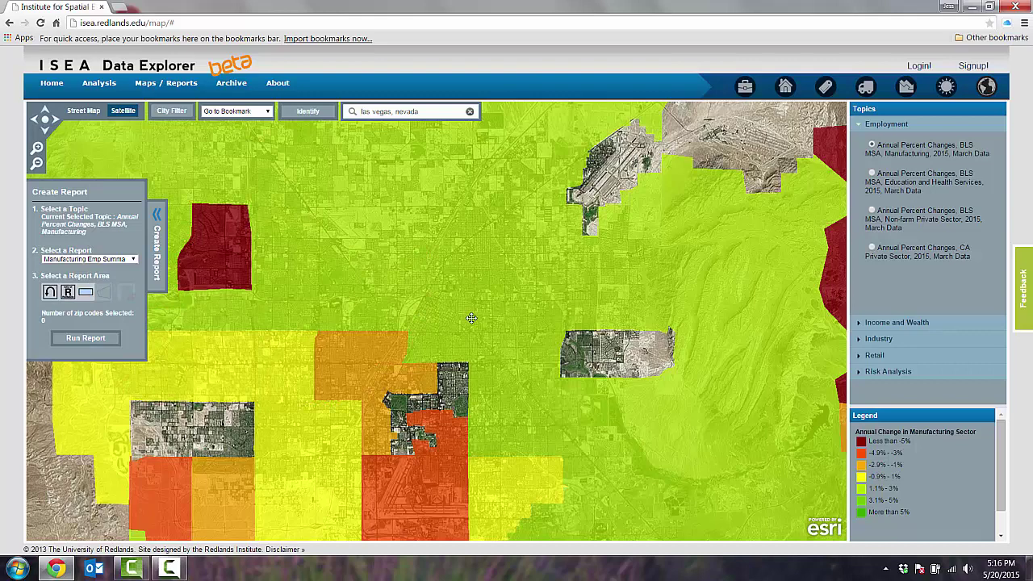
left_click_drag(239, 273, 329, 353)
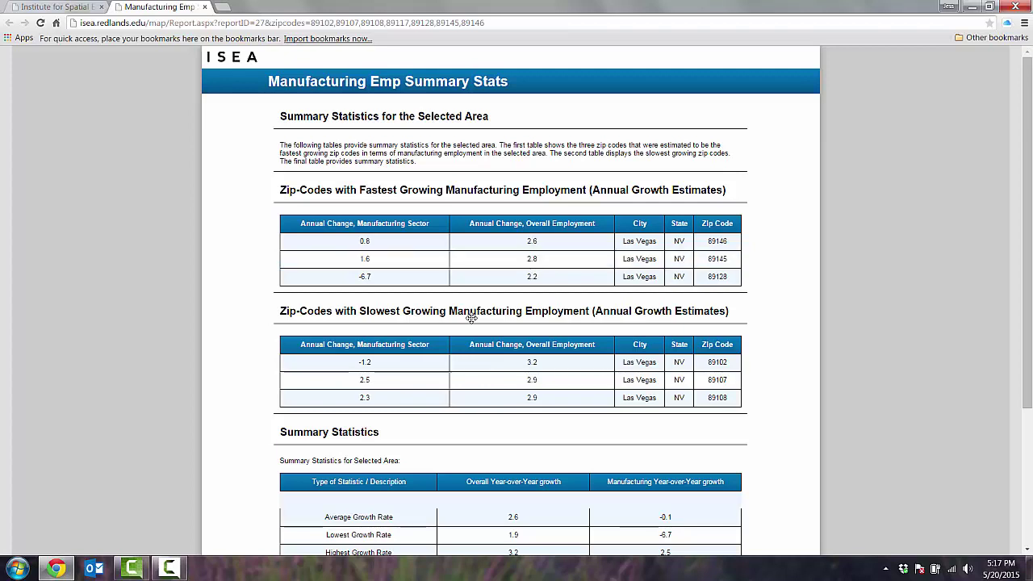
- Examine the report's fastest and slowest growing zip codes and summary statistics, and return to the map
scroll(471, 318, "down", 1)
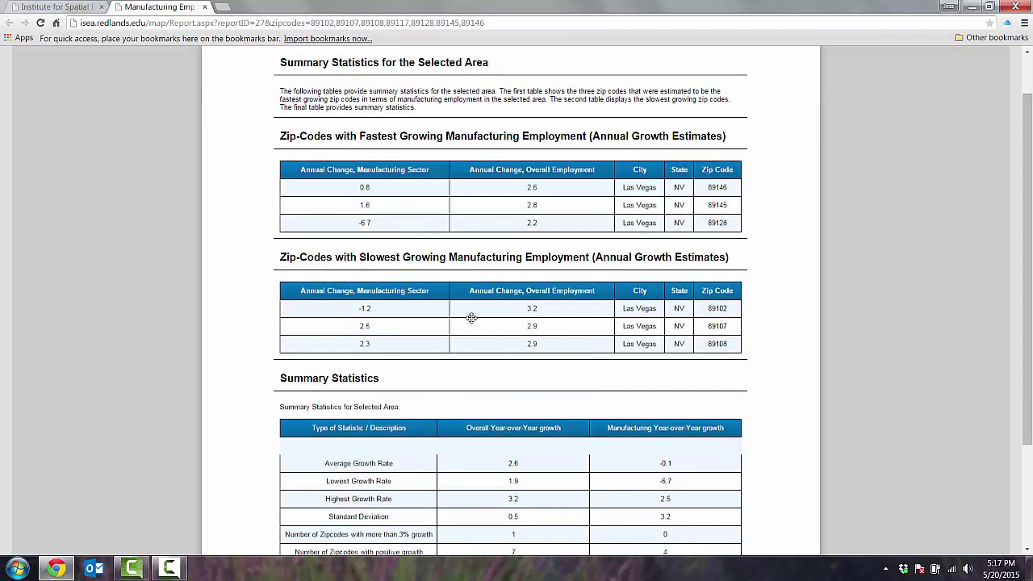
scroll(471, 318, "down", 1)
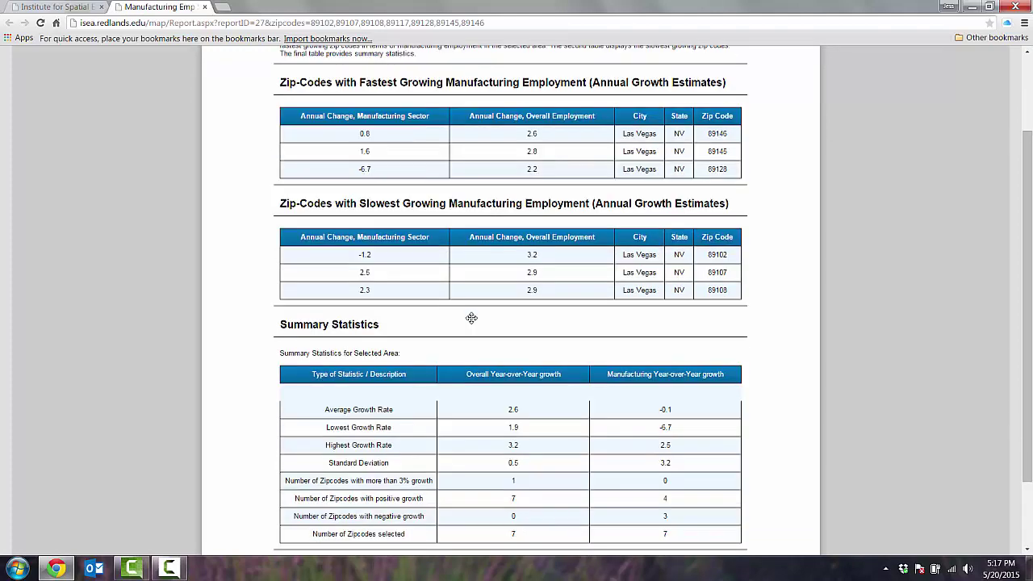
scroll(471, 318, "down", 2)
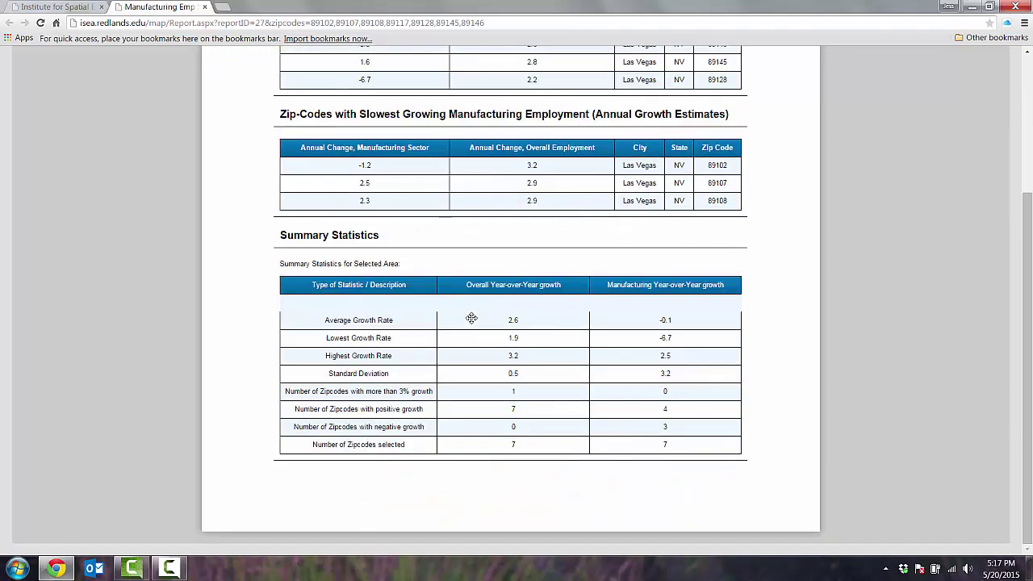
key("ctrl+Tab")
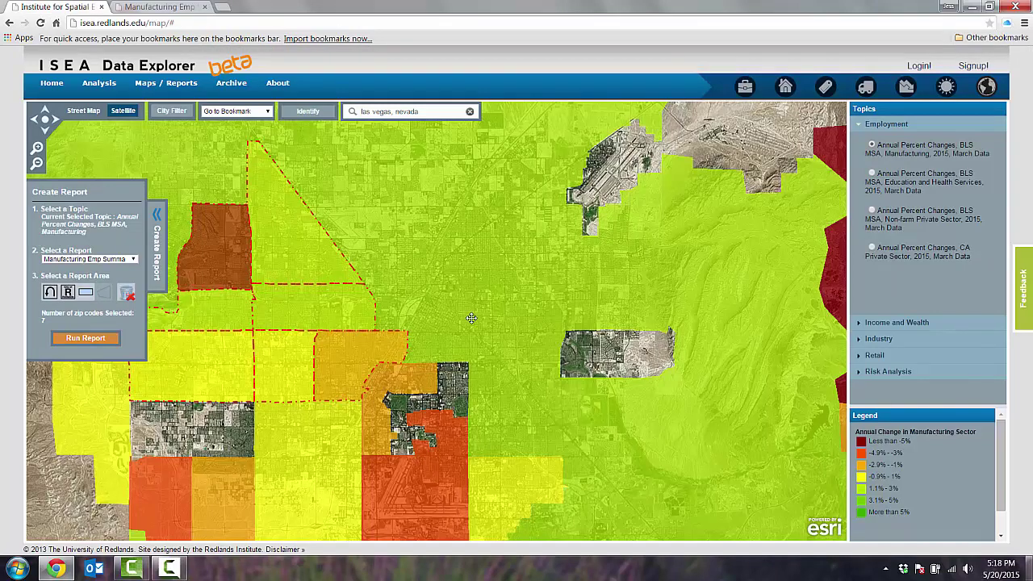